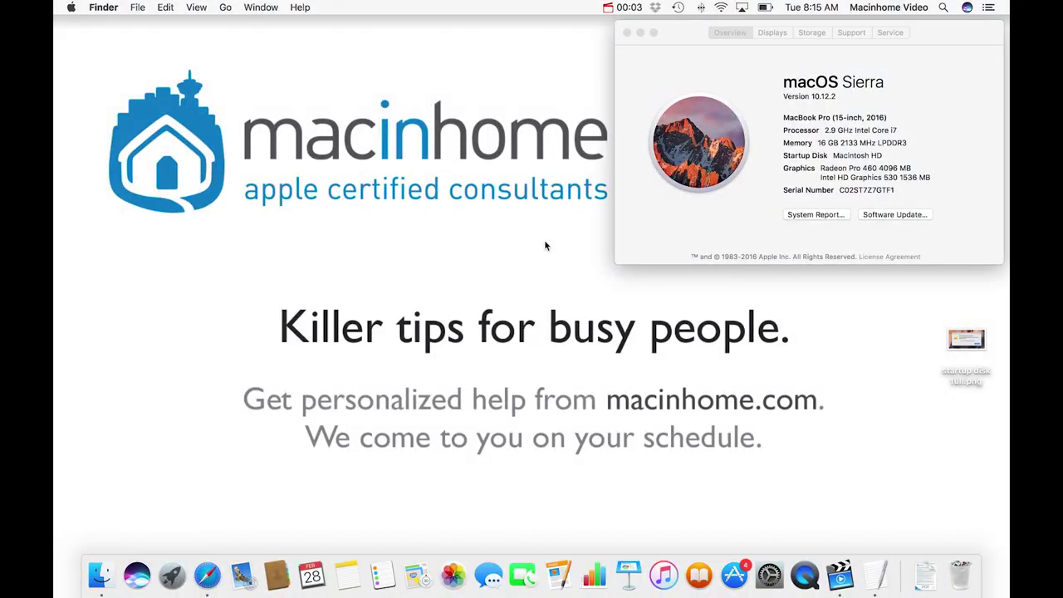
- Quick Look the 'startup disk full.png' warning screenshot, close it, then open the Apple menu
{"action": "left_click", "coordinate": [970, 339]}
{"action": "key", "text": "space"}
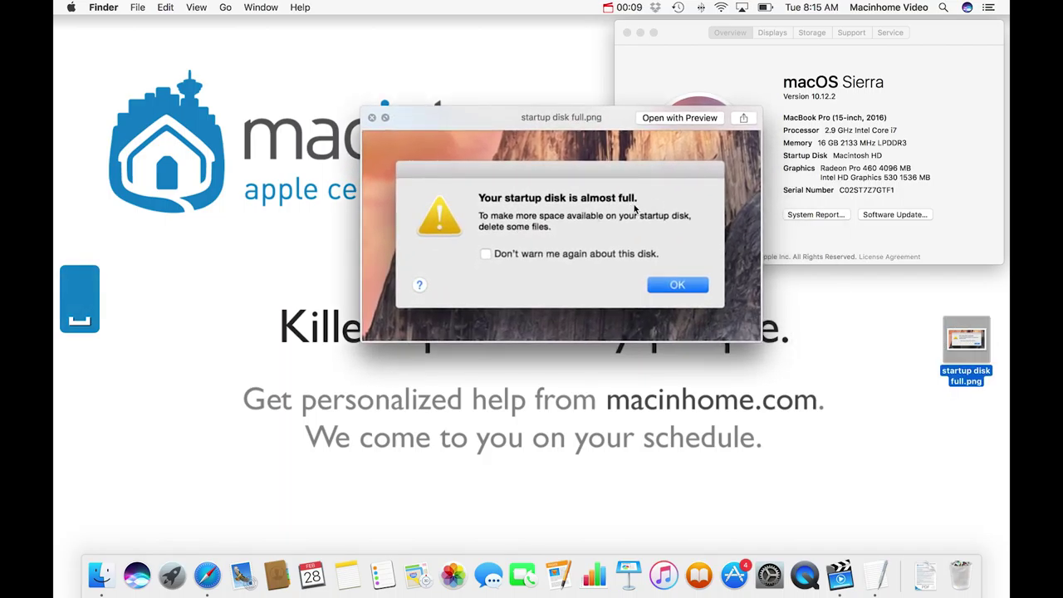
{"action": "left_click", "coordinate": [372, 119]}
{"action": "left_click", "coordinate": [372, 114]}
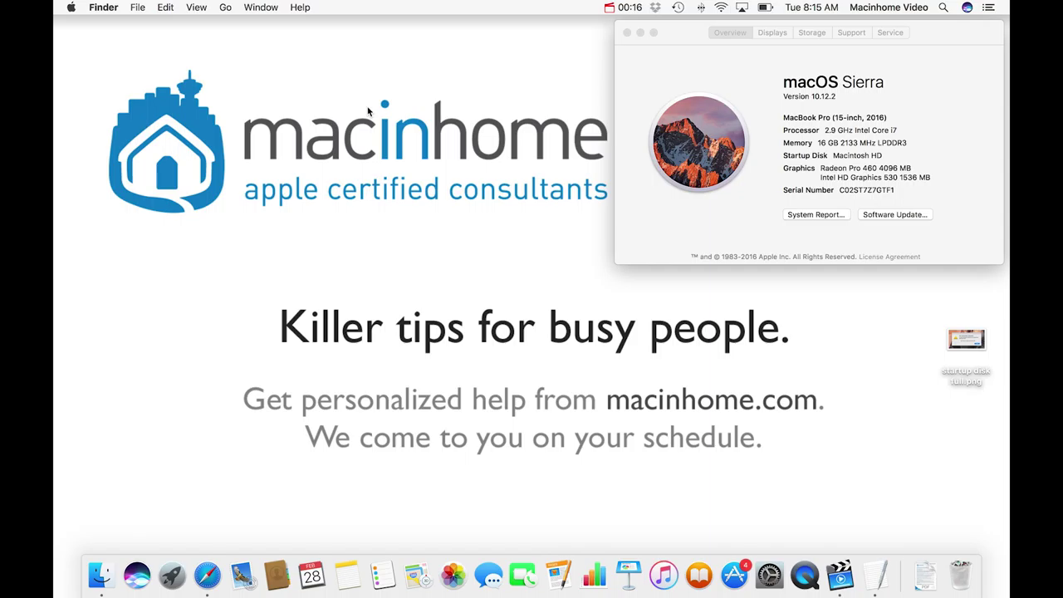
{"action": "left_click", "coordinate": [72, 8]}
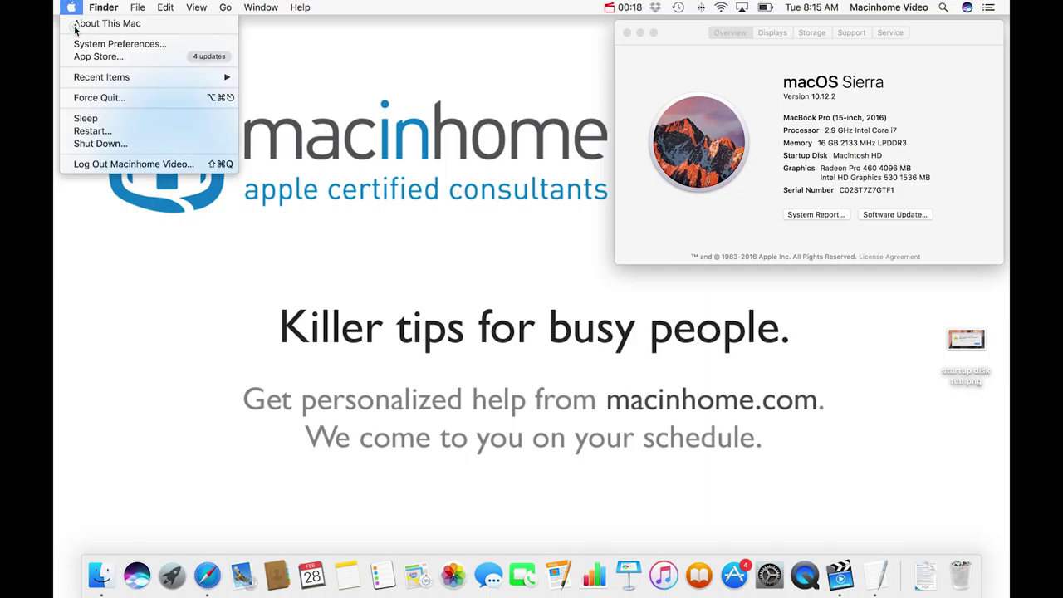
- Check Macintosh HD usage in About This Mac's Storage tab, then close the window
{"action": "left_click", "coordinate": [76, 29]}
{"action": "left_click_drag", "start_coordinate": [678, 35], "coordinate": [406, 169]}
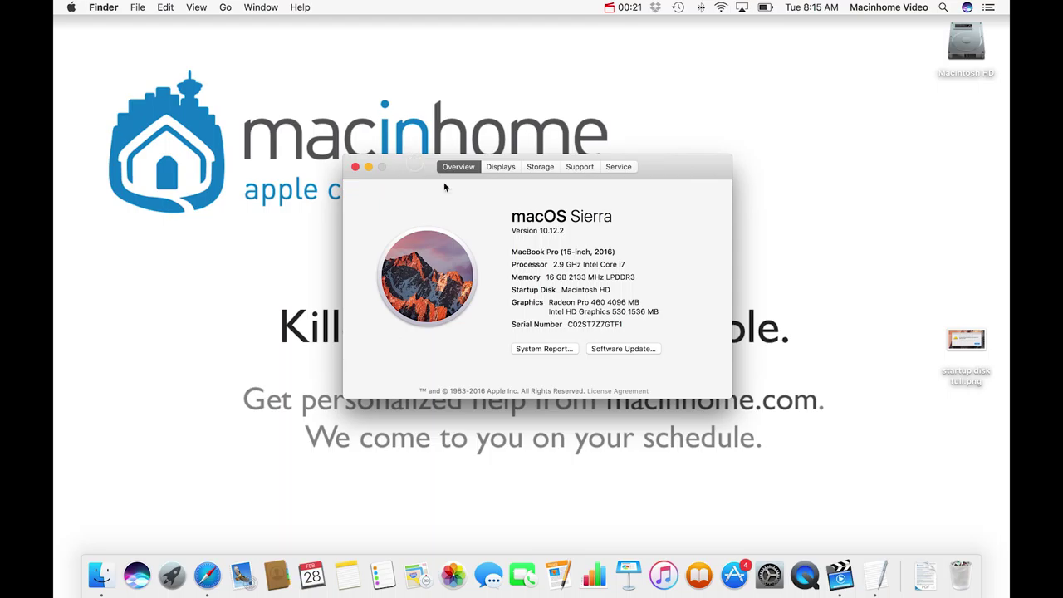
{"action": "left_click", "coordinate": [548, 170]}
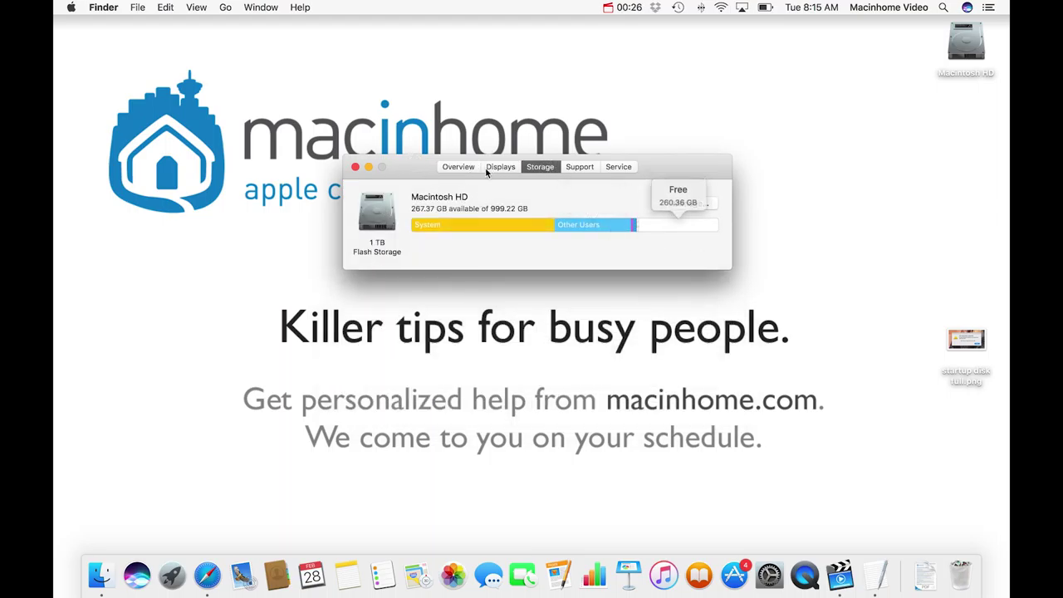
{"action": "mouse_move", "coordinate": [481, 224]}
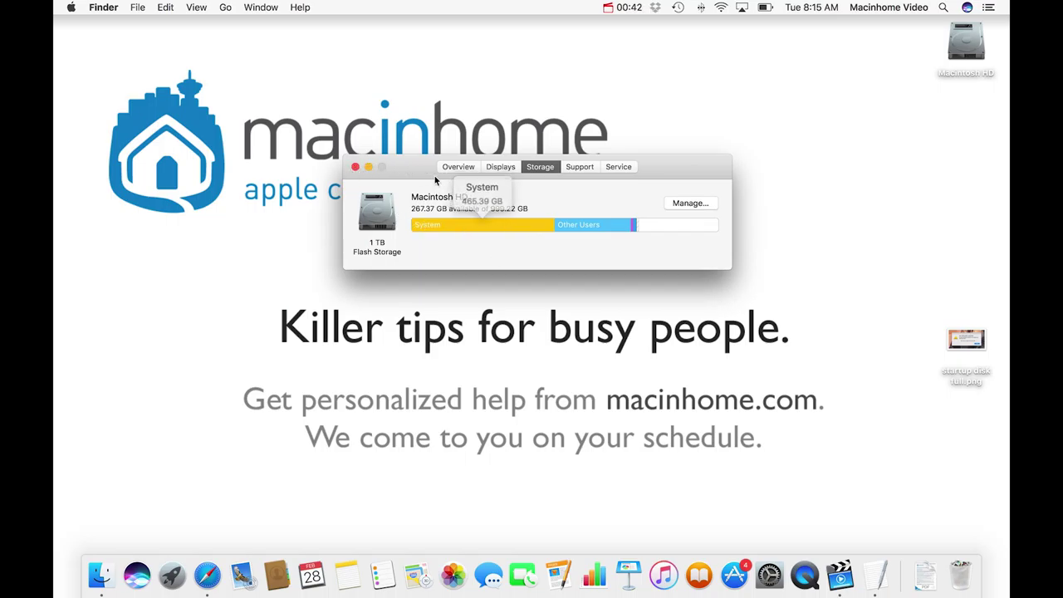
{"action": "left_click", "coordinate": [355, 168]}
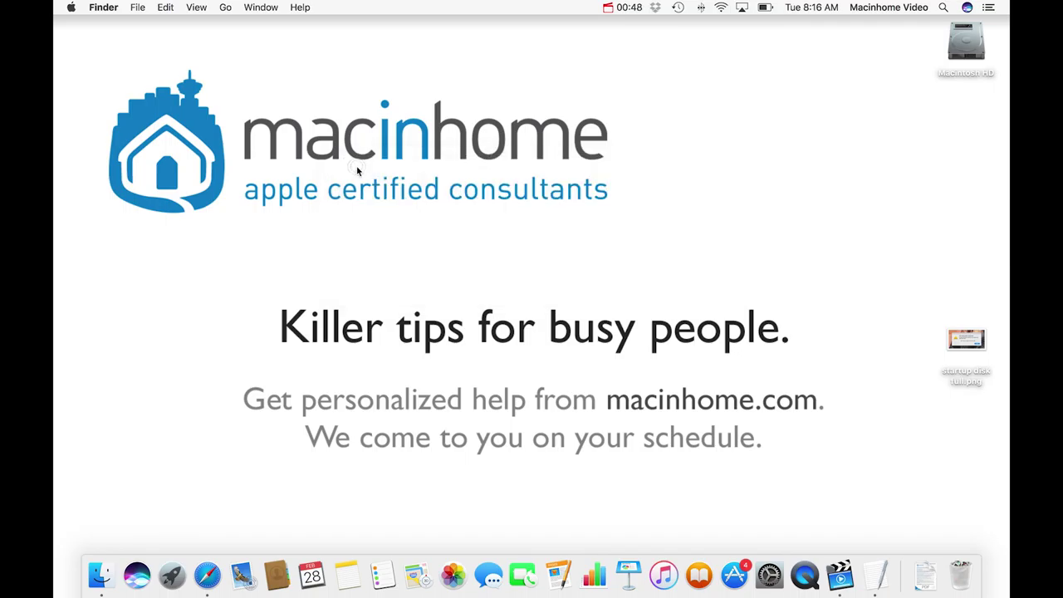
- Launch Safari on the Omni Group OmniDiskSweeper page and start its download
{"action": "left_click", "coordinate": [208, 576]}
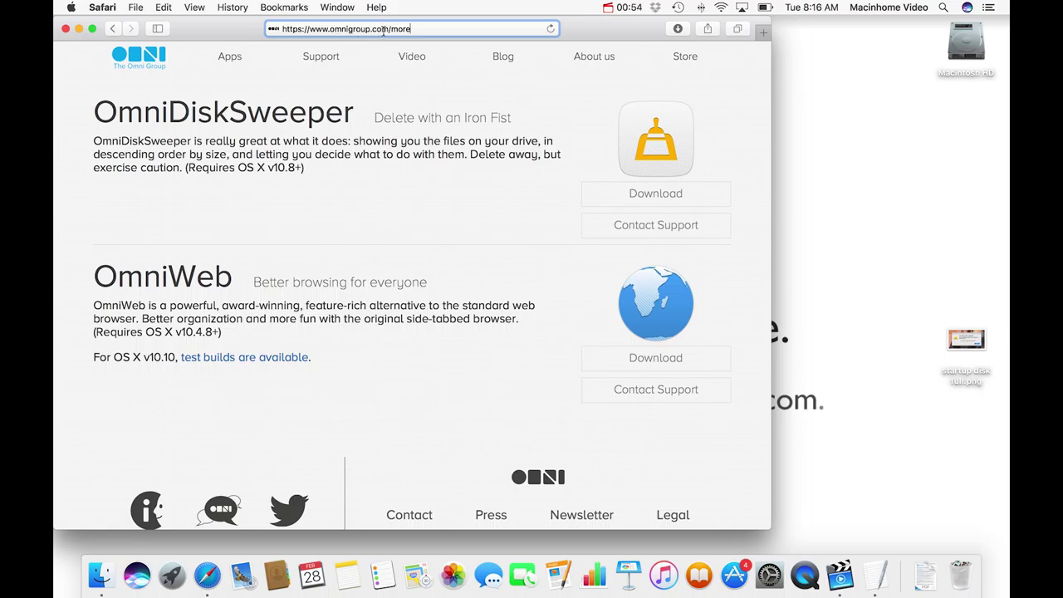
{"action": "left_click", "coordinate": [396, 133]}
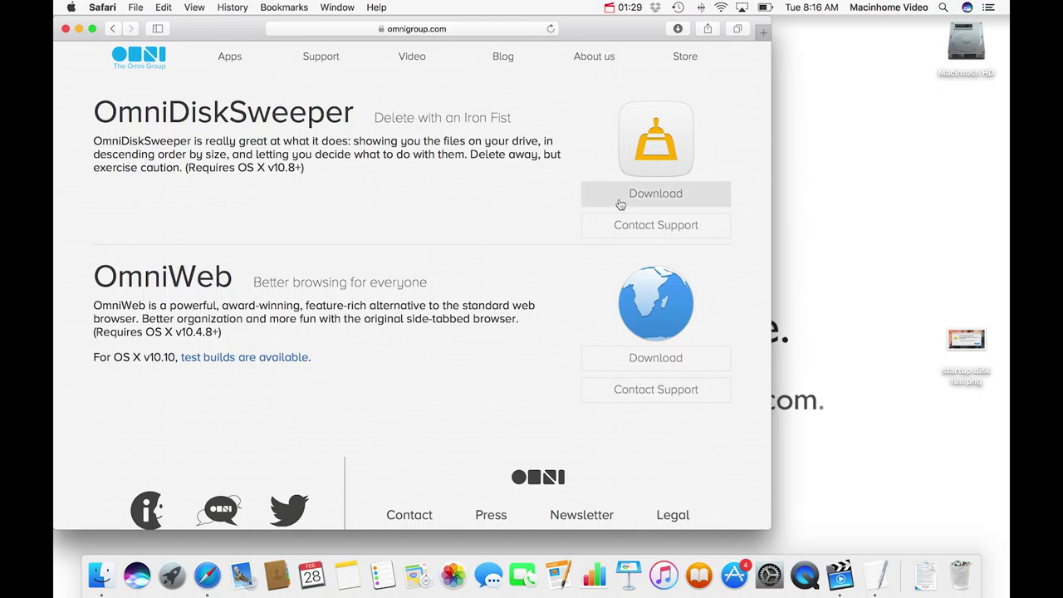
{"action": "left_click", "coordinate": [653, 194]}
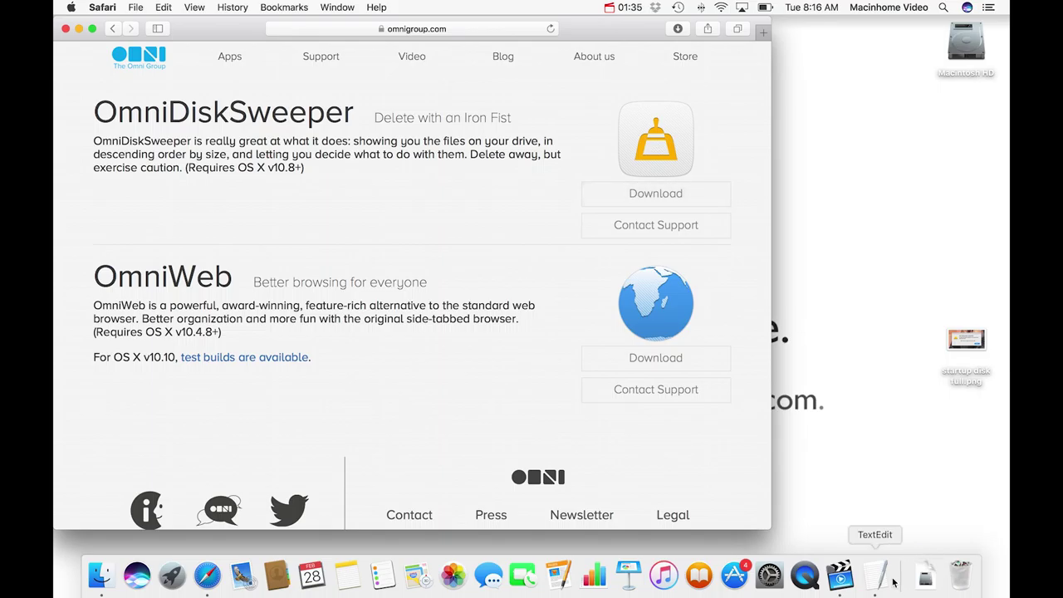
- Mount the downloaded OmniDiskSweeper disk image, accepting its licence agreement
{"action": "left_click", "coordinate": [925, 579]}
{"action": "left_click", "coordinate": [937, 521]}
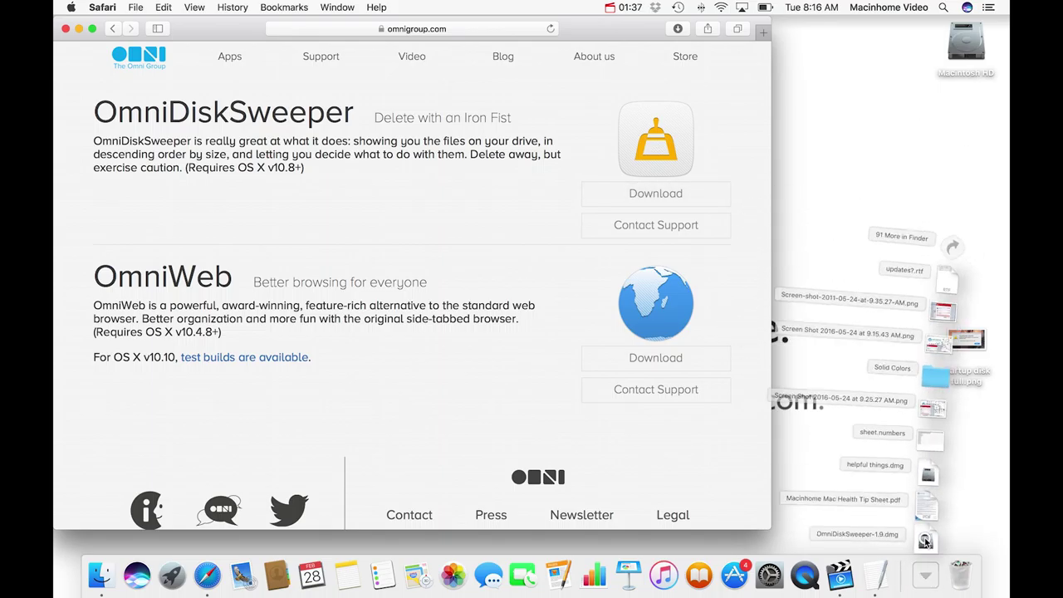
{"action": "left_click", "coordinate": [698, 345]}
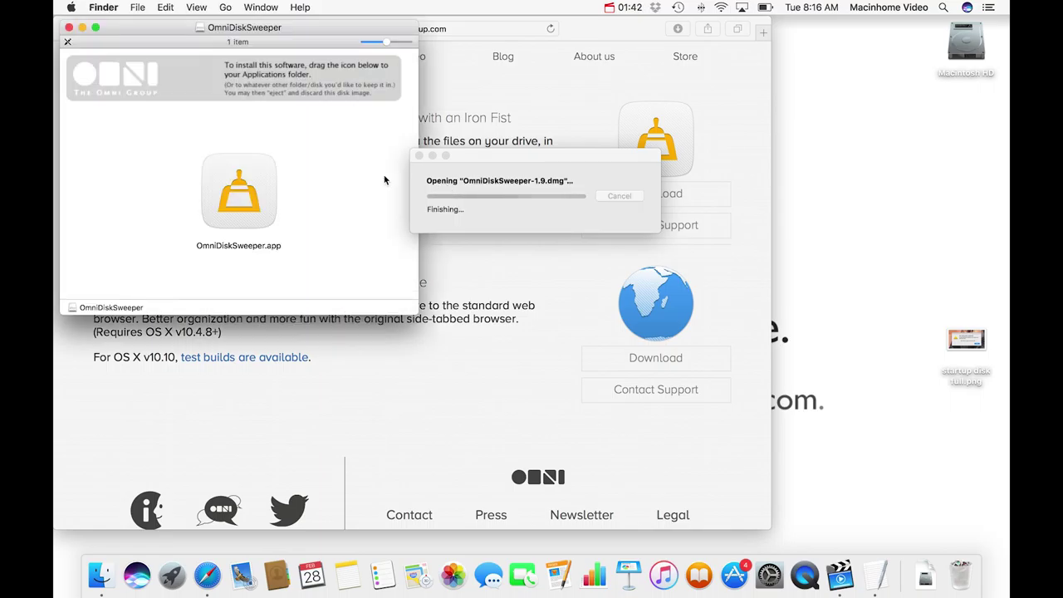
{"action": "left_click", "coordinate": [264, 194]}
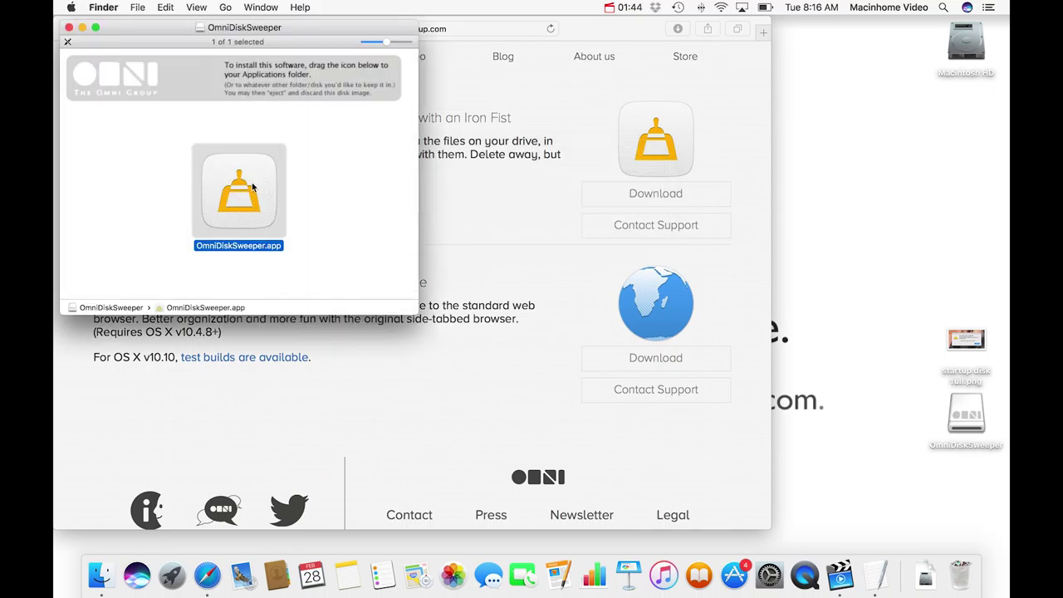
{"action": "left_click_drag", "start_coordinate": [253, 186], "coordinate": [239, 115]}
{"action": "left_click", "coordinate": [225, 113]}
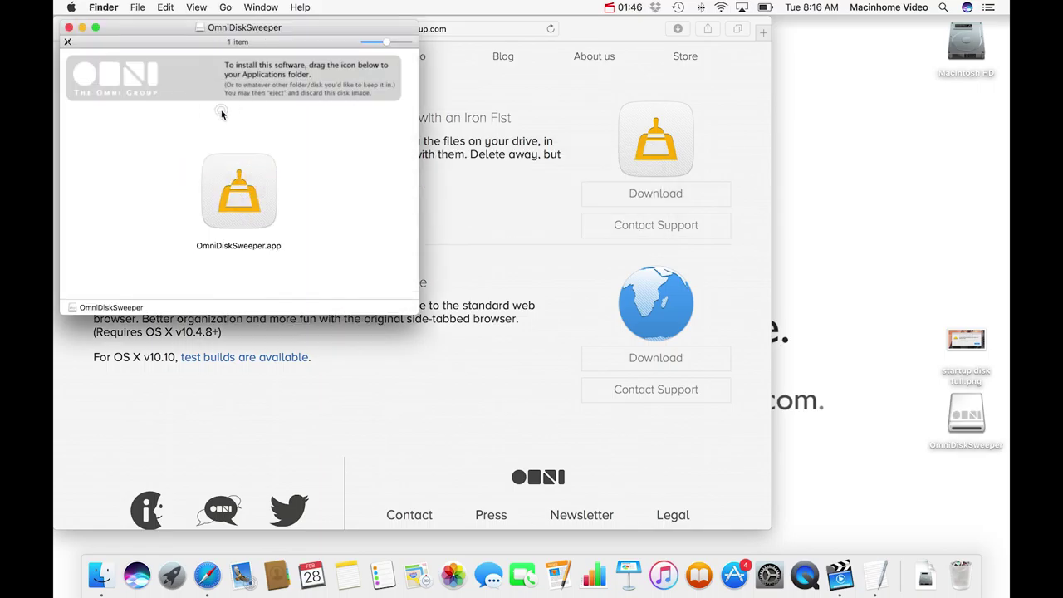
- Copy OmniDiskSweeper.app into the Applications folder, then launch it from the disk image
{"action": "left_click", "coordinate": [138, 6]}
{"action": "left_click", "coordinate": [149, 23]}
{"action": "left_click", "coordinate": [222, 7]}
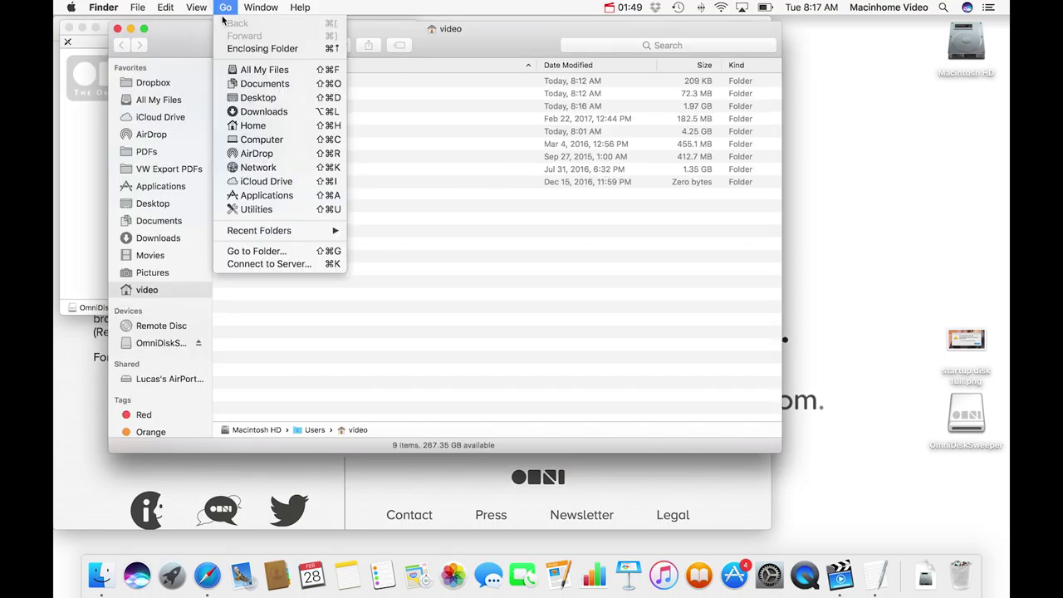
{"action": "left_click", "coordinate": [259, 195]}
{"action": "left_click_drag", "start_coordinate": [191, 45], "coordinate": [459, 67]}
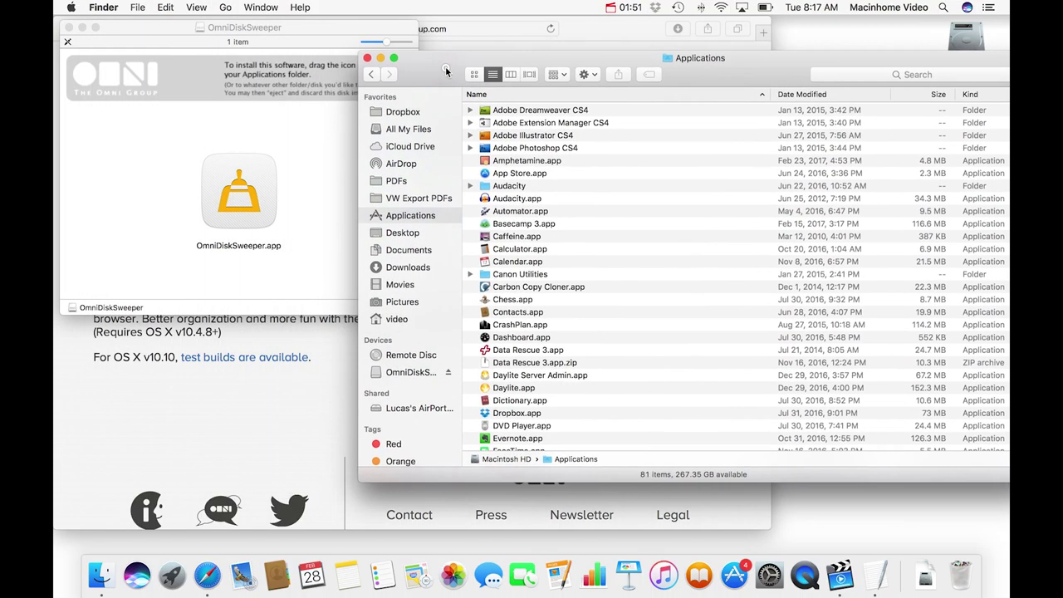
{"action": "mouse_move", "coordinate": [239, 191]}
{"action": "left_mouse_down"}
{"action": "mouse_move", "coordinate": [584, 172]}
{"action": "mouse_move", "coordinate": [449, 5]}
{"action": "left_mouse_up"}
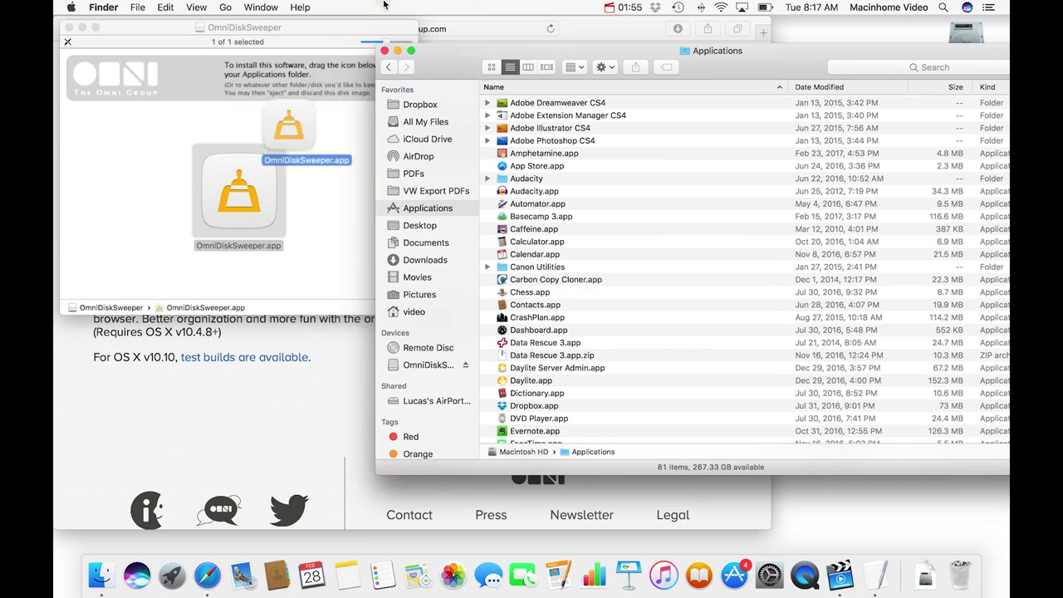
{"action": "left_click", "coordinate": [383, 52]}
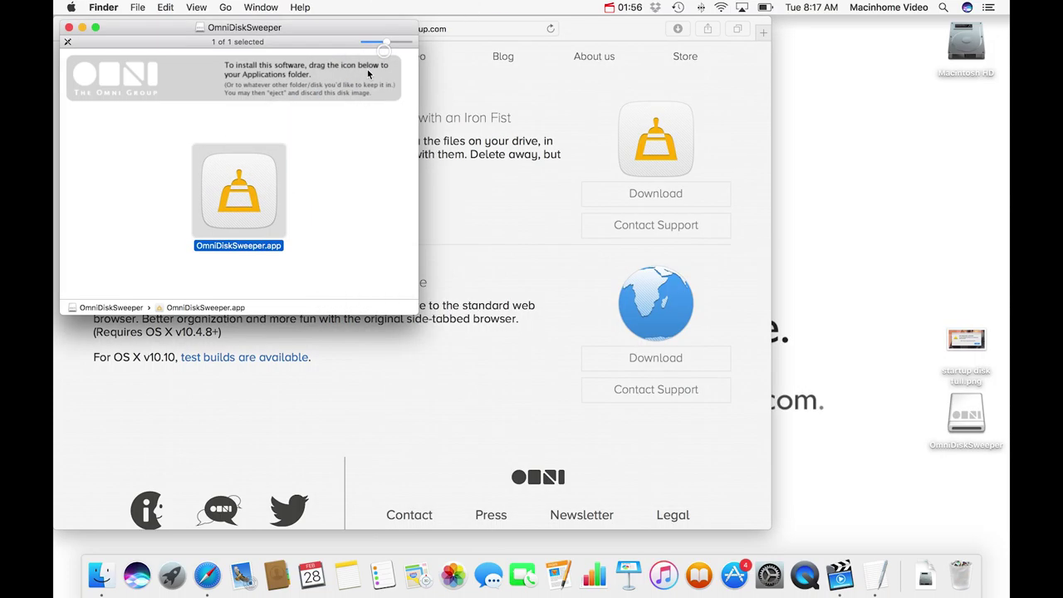
{"action": "double_click", "coordinate": [262, 191]}
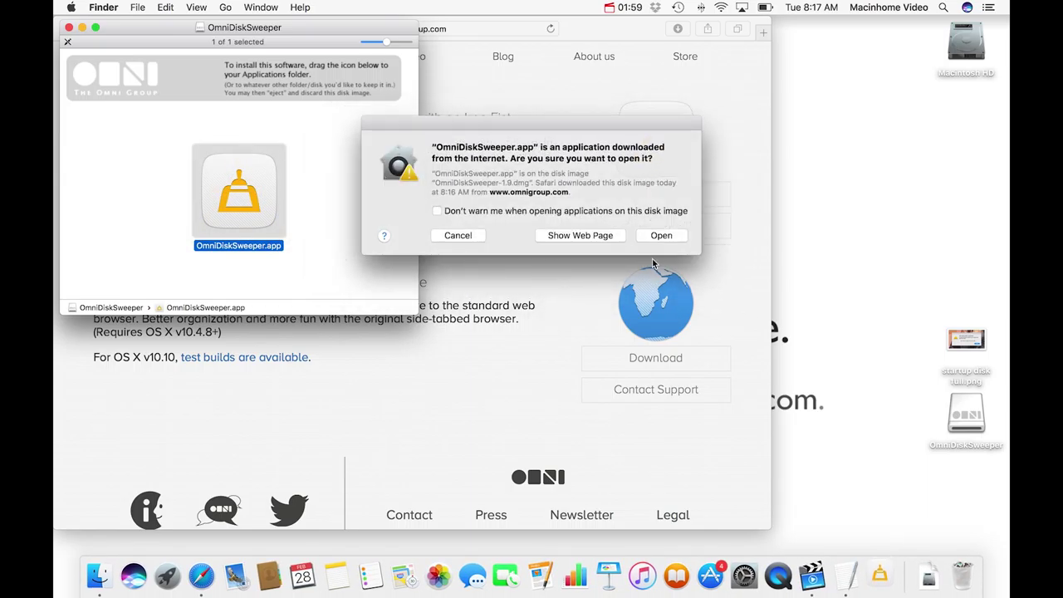
- Allow the downloaded app, sweep Macintosh HD, and expand the 22.6 GB Users folder
{"action": "left_click", "coordinate": [662, 241]}
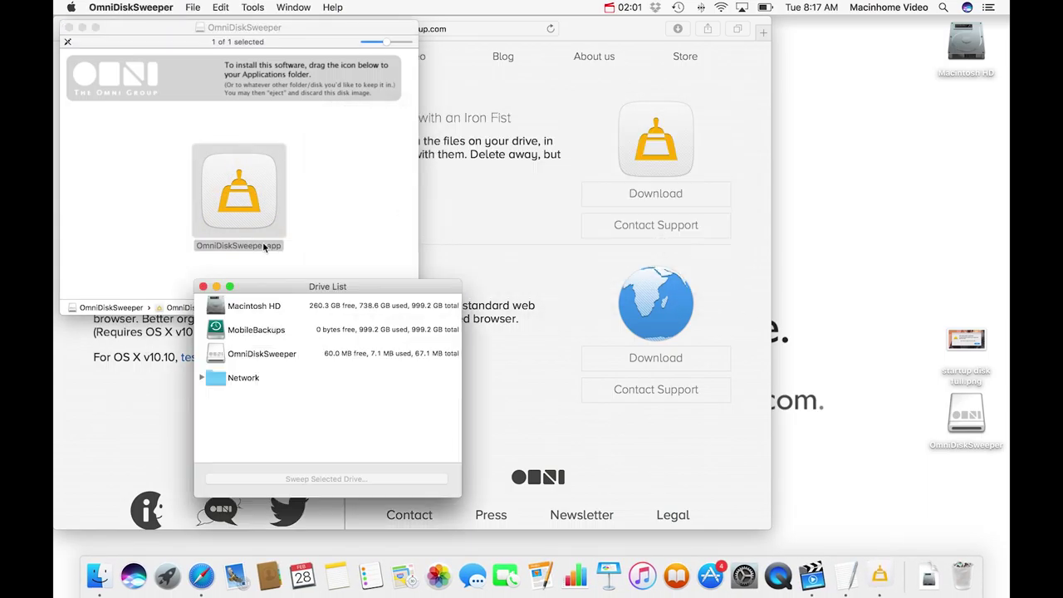
{"action": "left_click", "coordinate": [285, 307]}
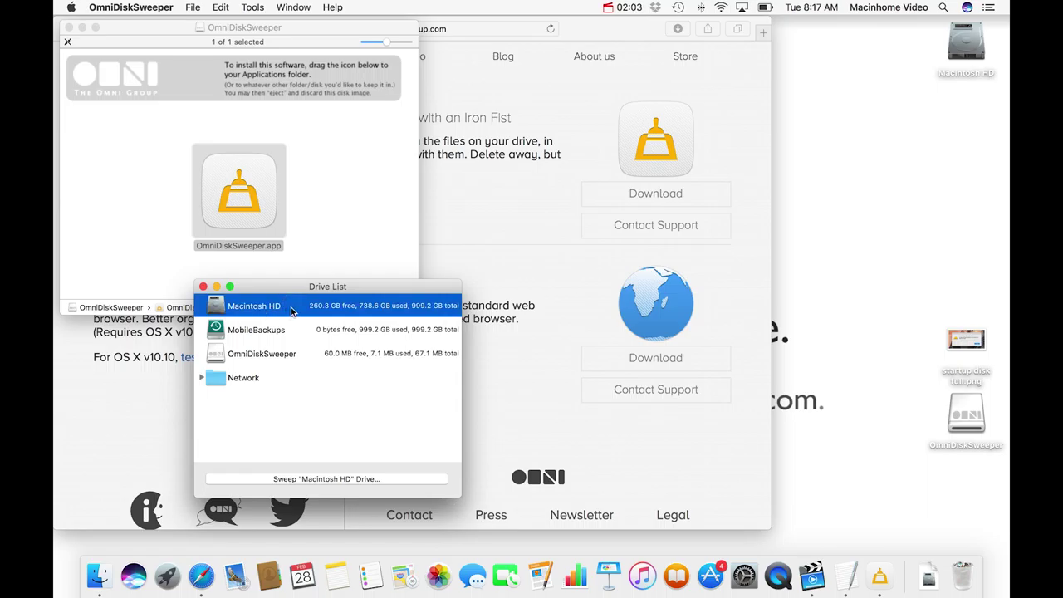
{"action": "double_click", "coordinate": [285, 307]}
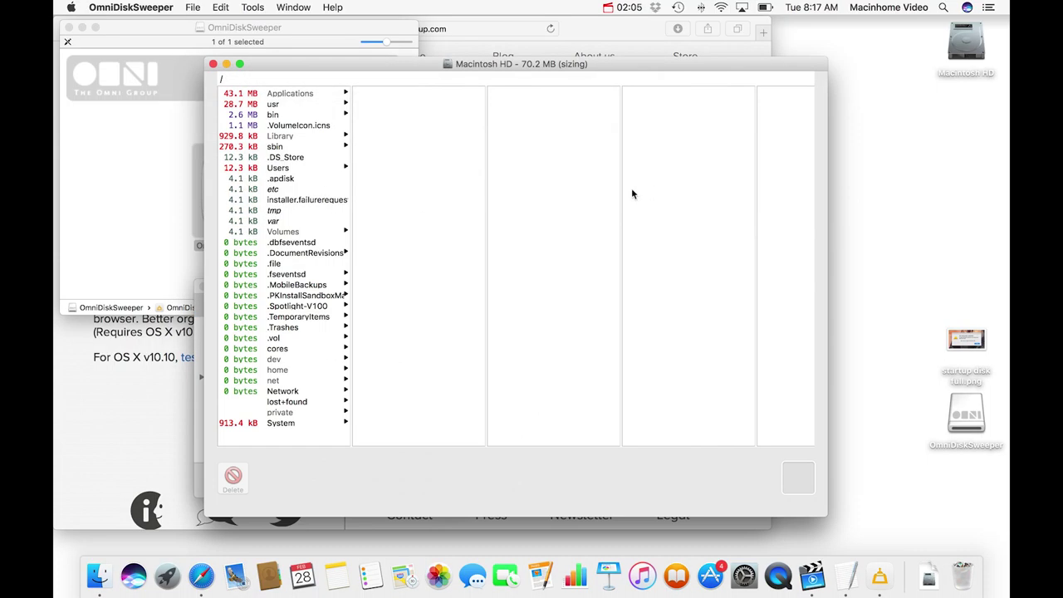
{"action": "left_click_drag", "start_coordinate": [294, 64], "coordinate": [308, 69]}
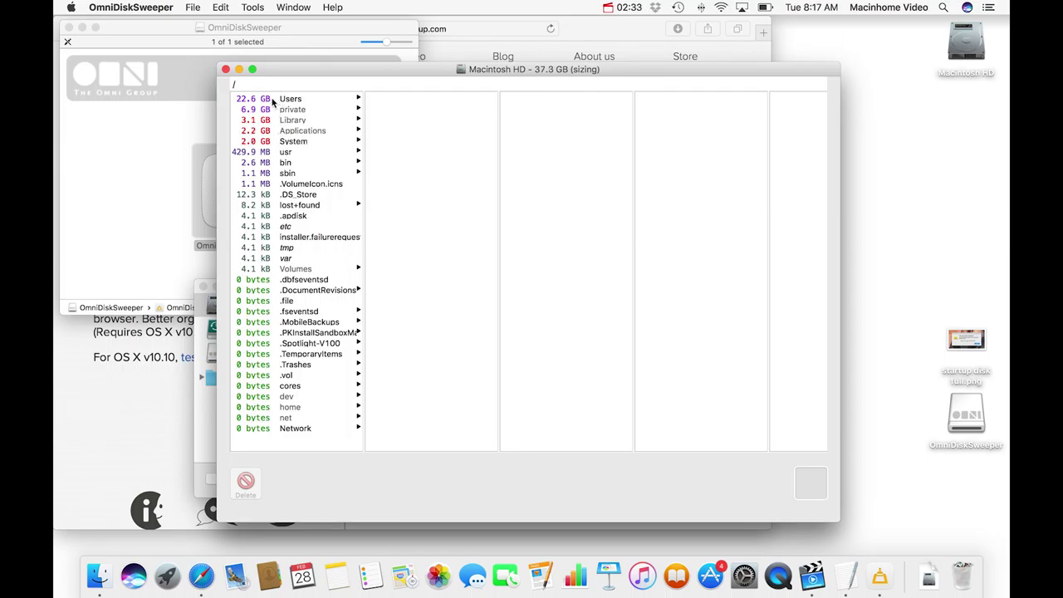
{"action": "left_click", "coordinate": [272, 98]}
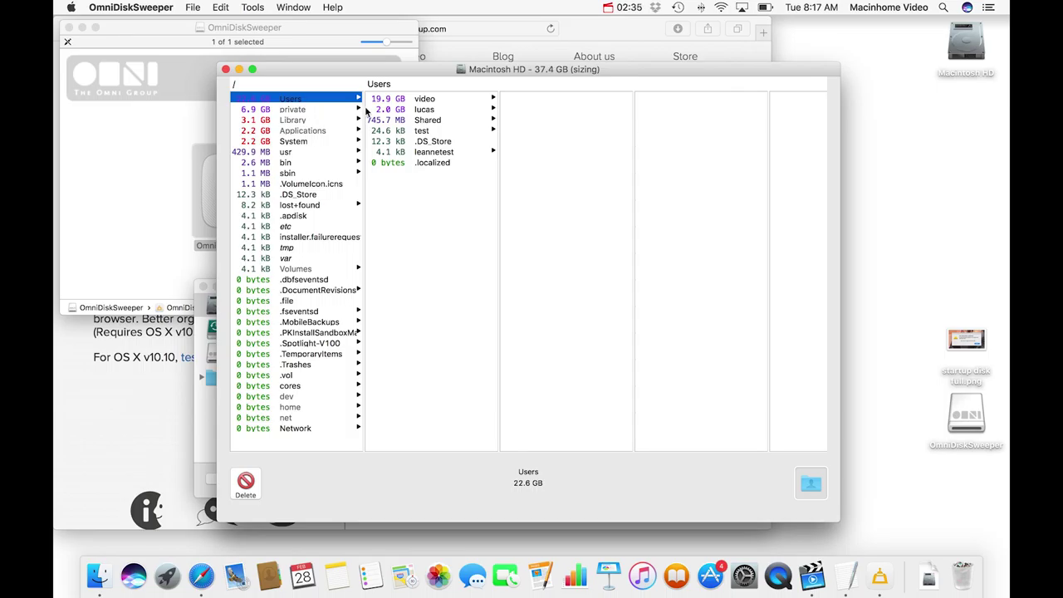
- Drill through video, Library and Application Support to the 10.8 GB com.araeliumgroup.screenflick folder and reveal it in Finder
{"action": "left_click", "coordinate": [421, 100]}
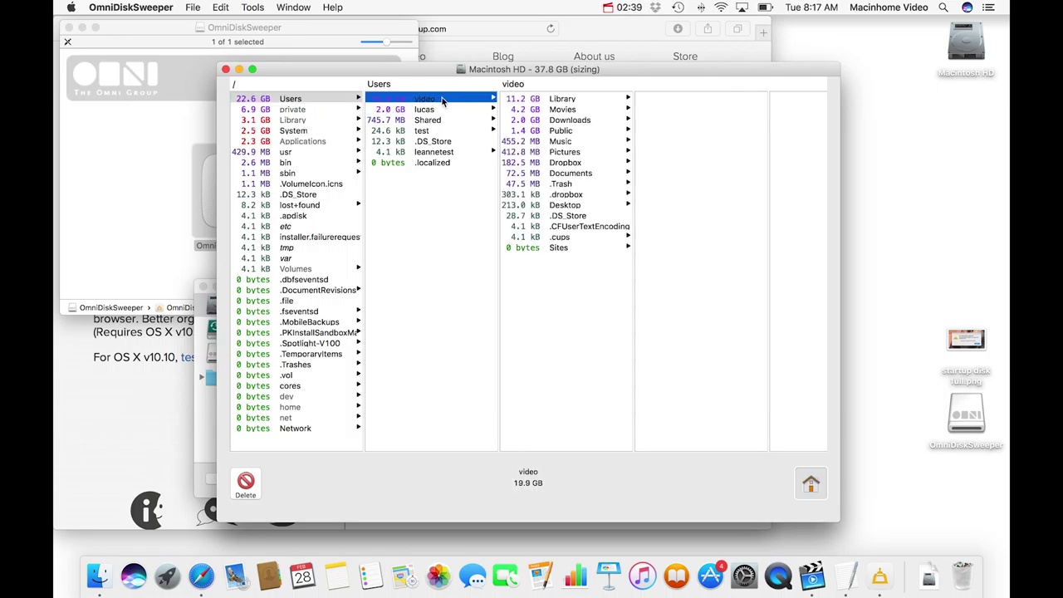
{"action": "left_click", "coordinate": [542, 101]}
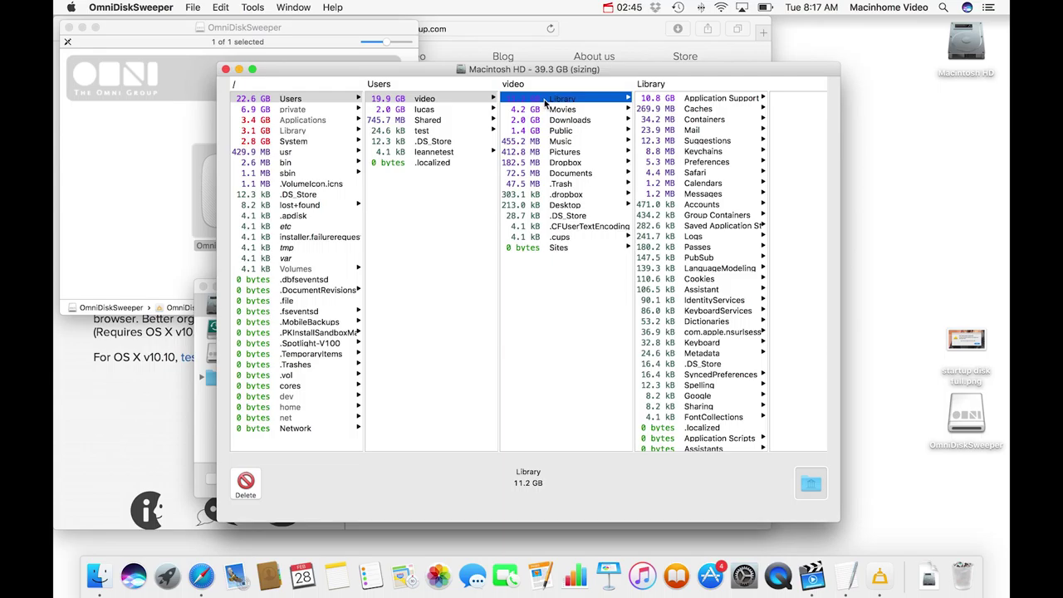
{"action": "left_click", "coordinate": [663, 98]}
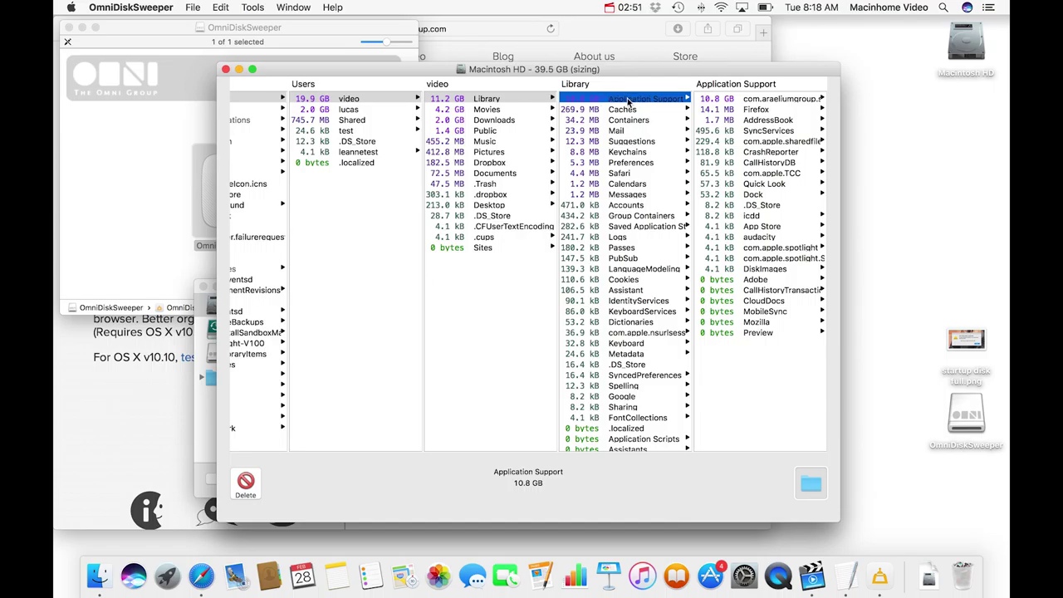
{"action": "left_click", "coordinate": [712, 100]}
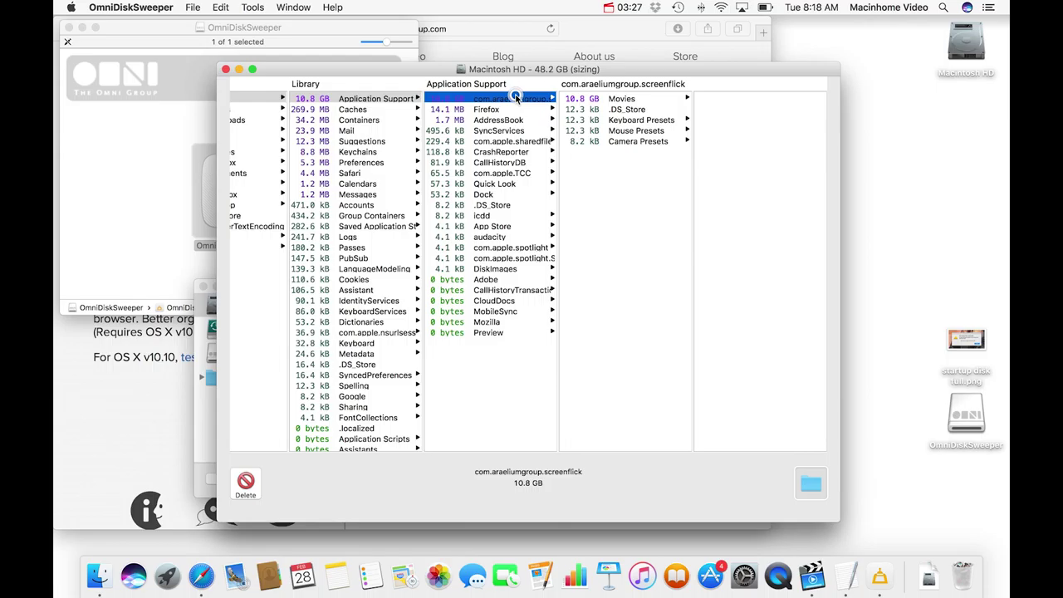
{"action": "double_click", "coordinate": [515, 98]}
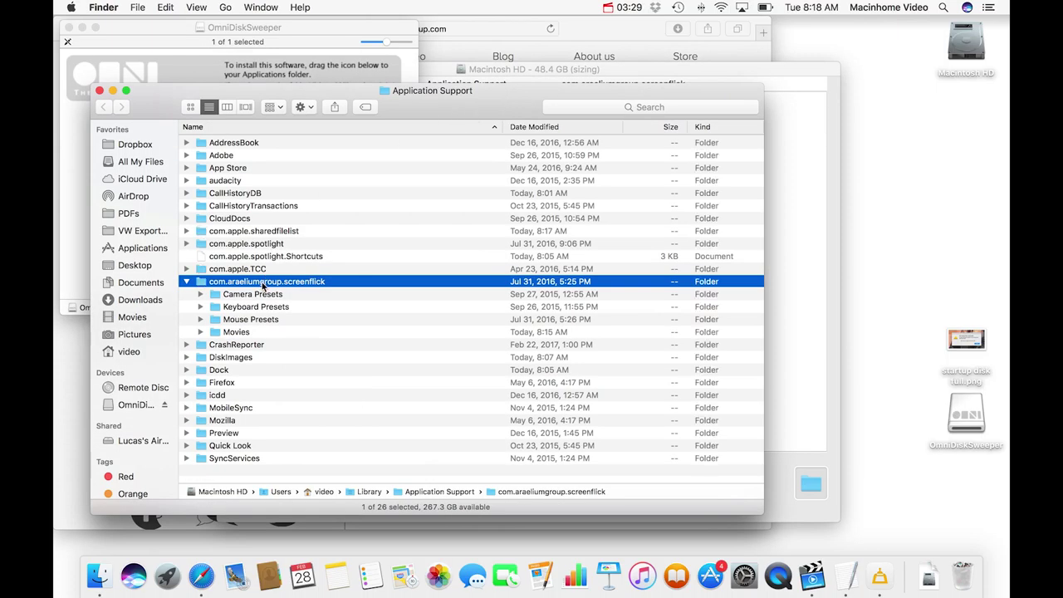